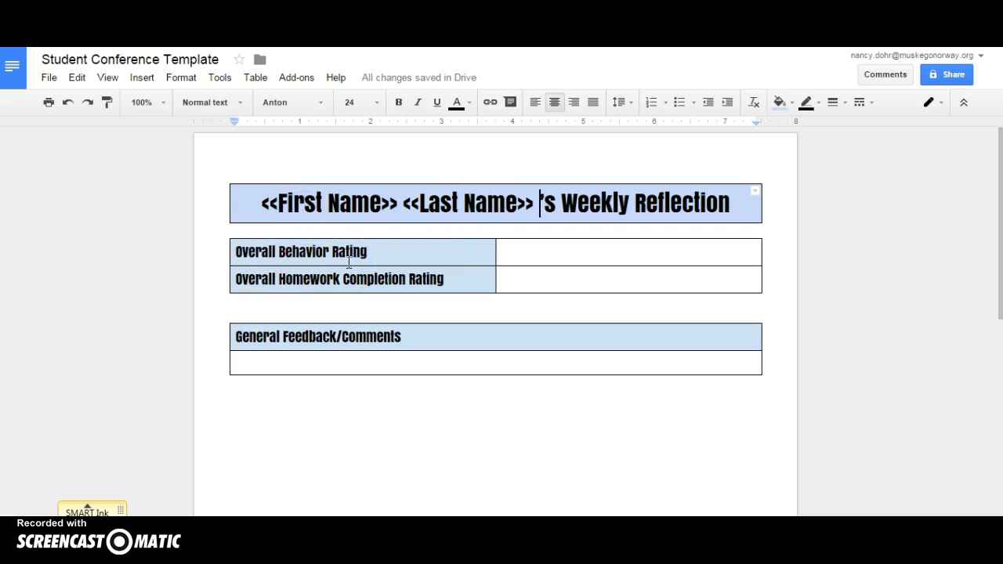
- Copy the Overall Behavior for Week header and insert it as a << >> tag in the template's behavior cell
click(368, 15)
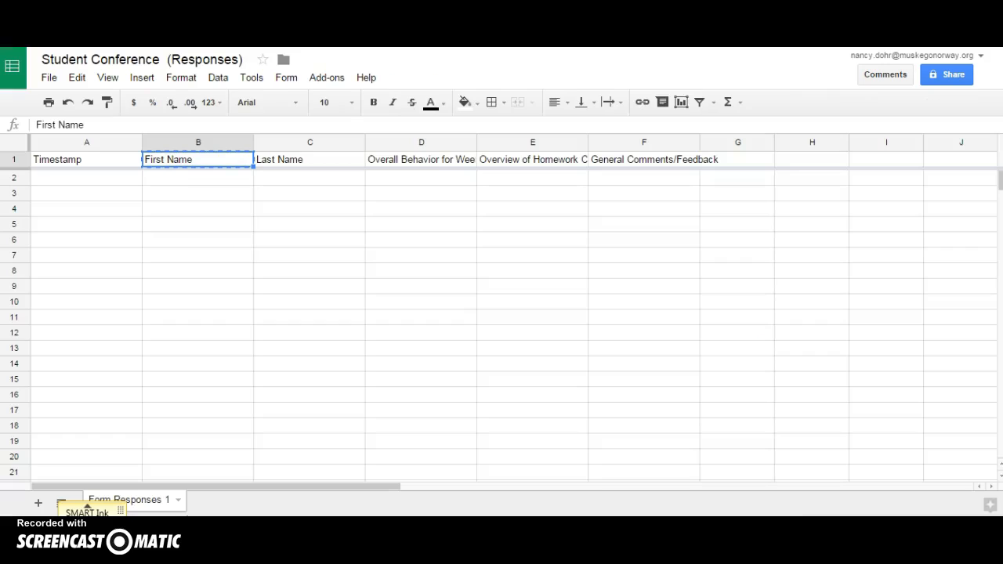
click(422, 168)
drag(179, 125, 26, 125)
key(ctrl+c)
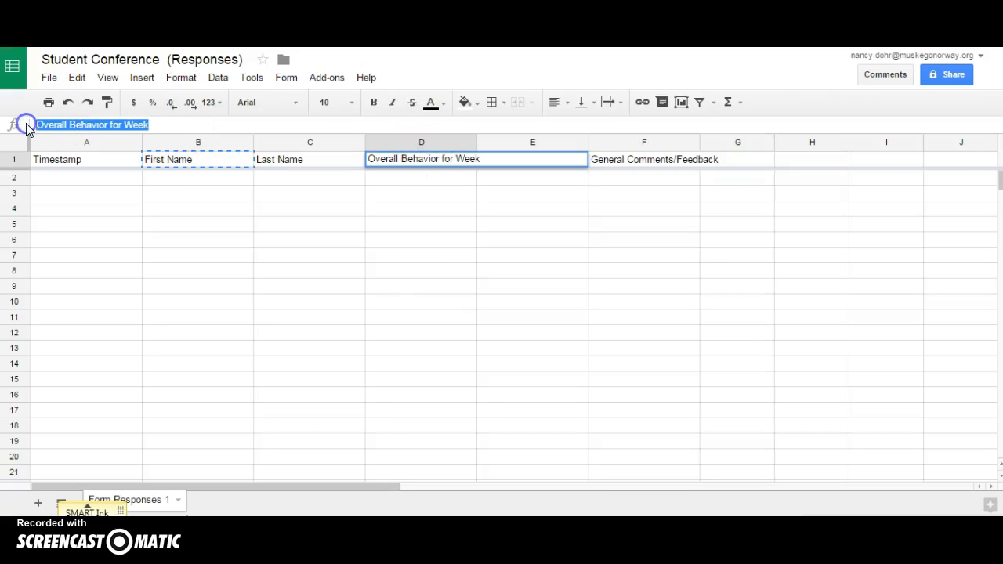
click(344, 16)
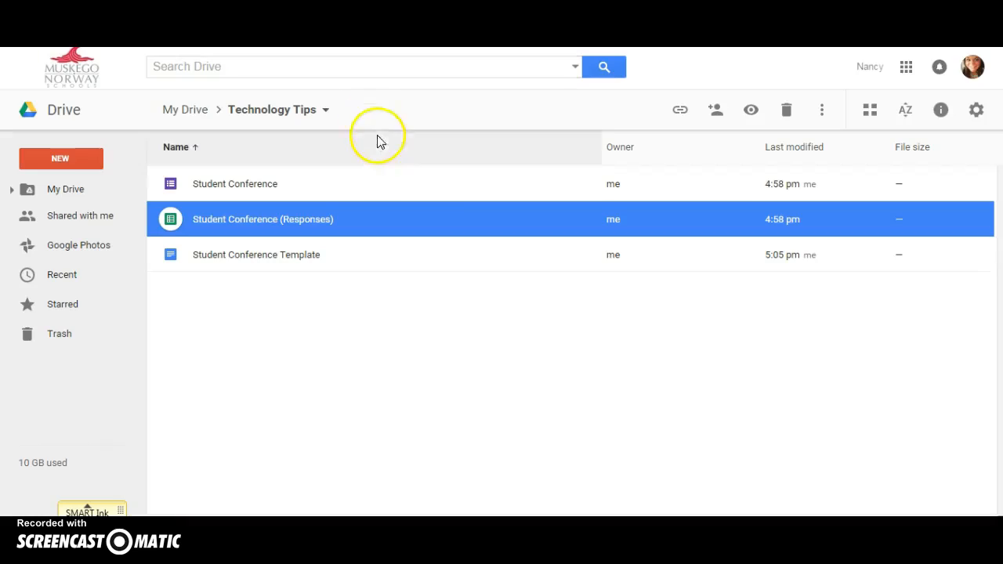
click(392, 16)
double_click(509, 249)
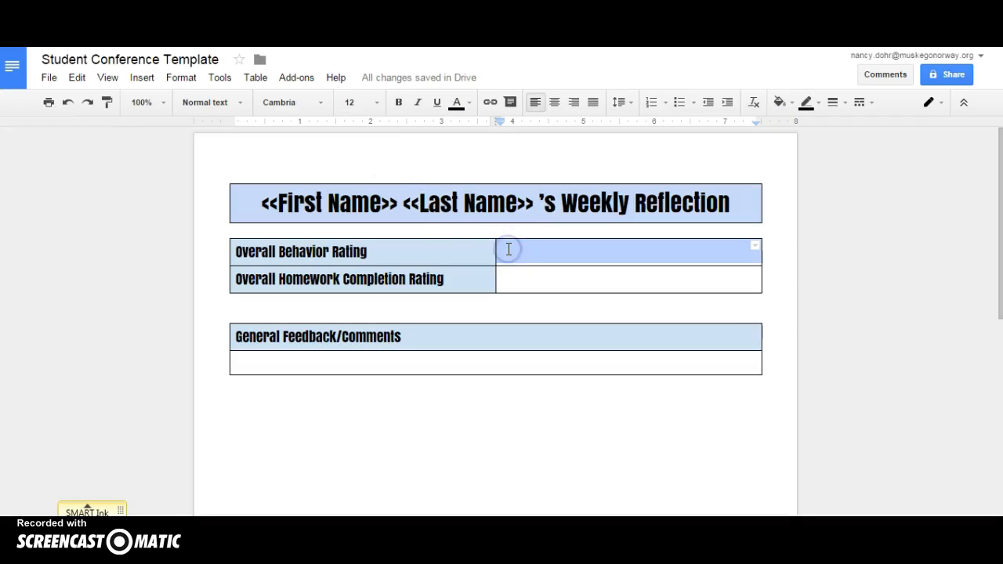
click(509, 249)
text(<<)
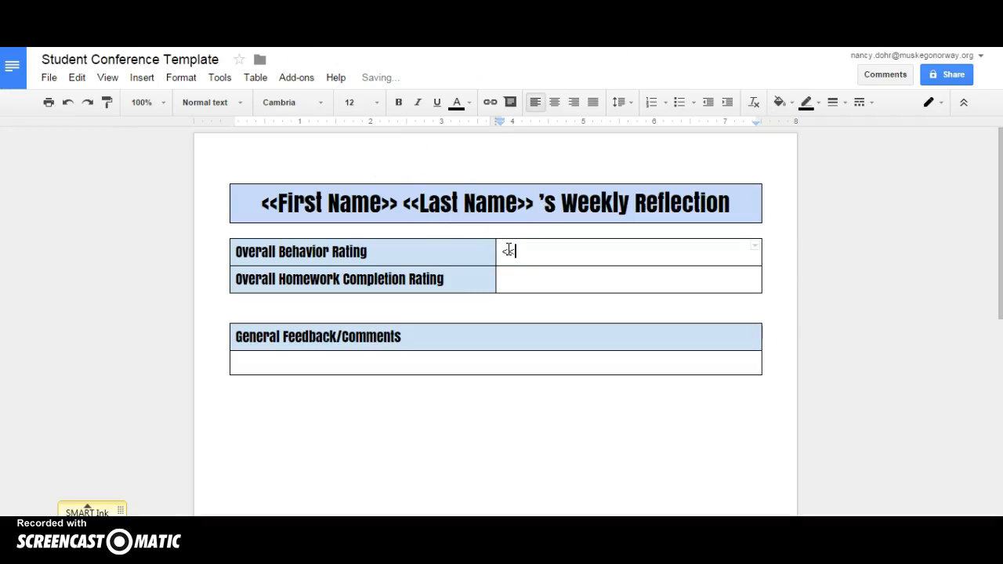
key(ctrl+v)
text(>)
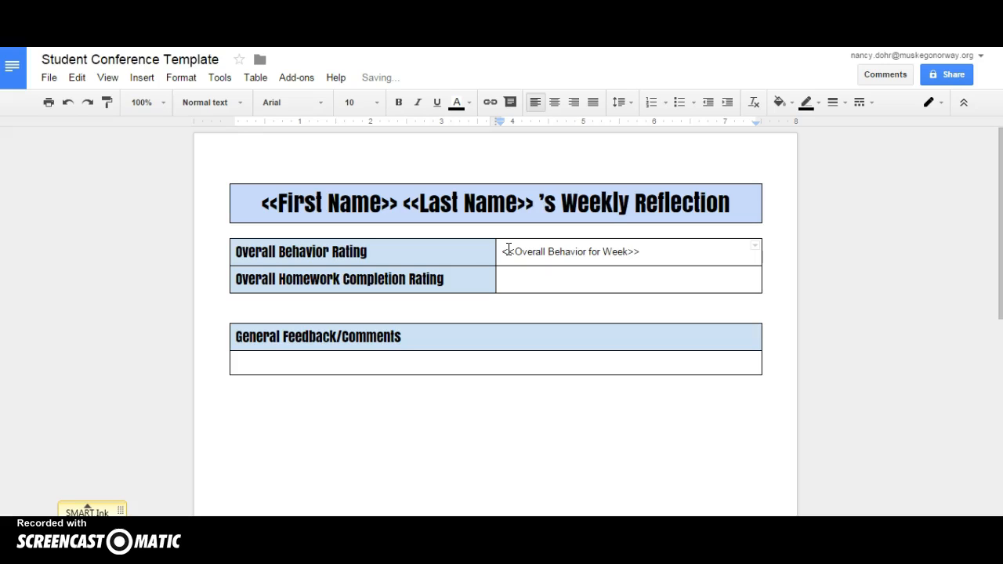
- Copy the Overview of Homework Completion header and insert <<Overview of Homework Completion>> in the homework cell
key(ctrl+Tab)
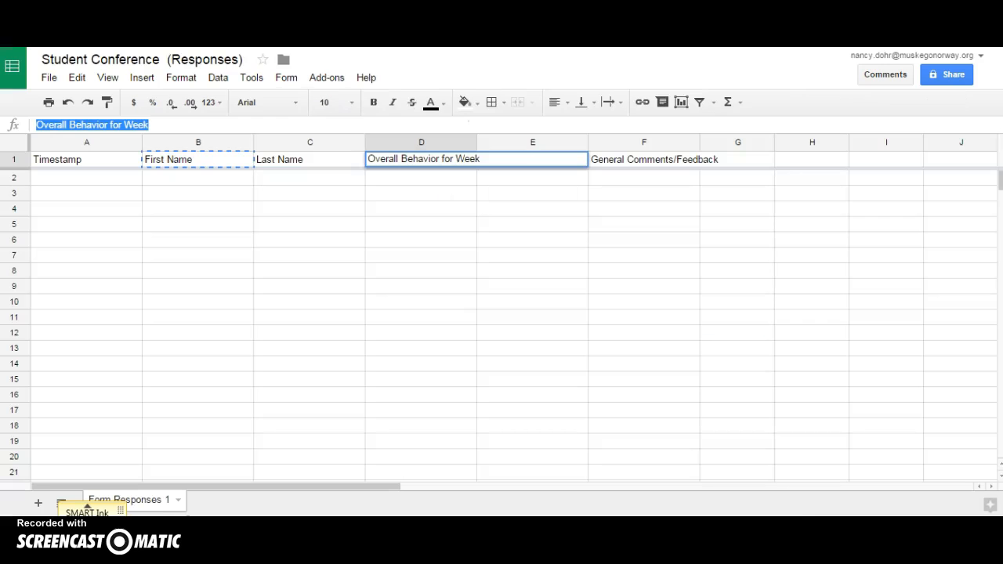
click(525, 182)
click(510, 161)
key(ctrl+c)
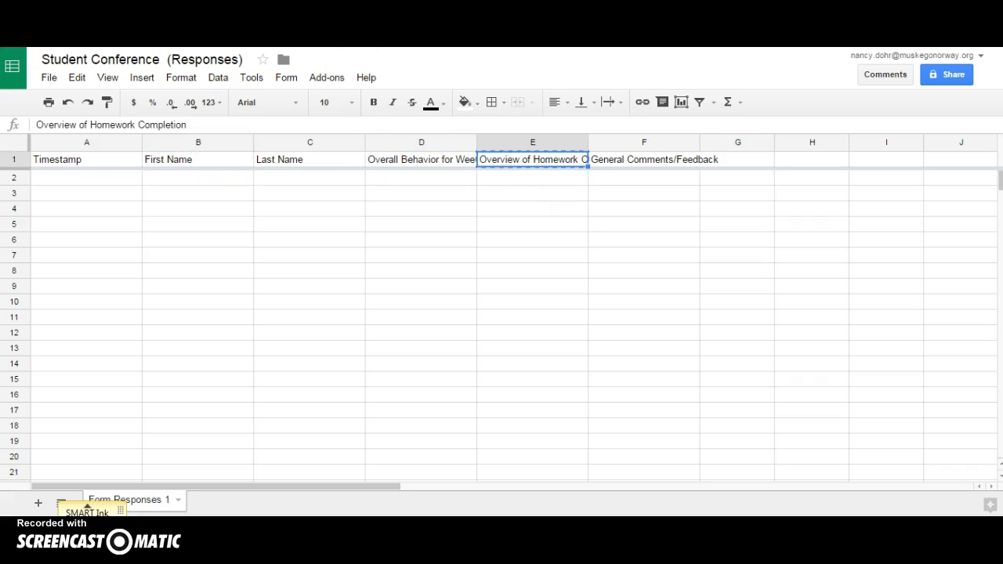
key(ctrl+shift+Tab)
click(528, 290)
click(529, 286)
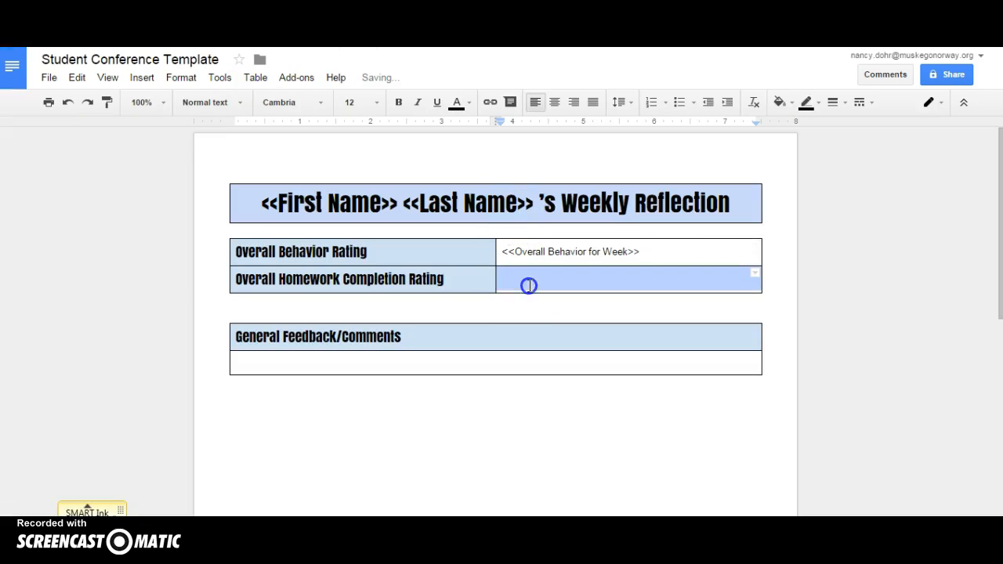
text(<<)
key(ctrl+v)
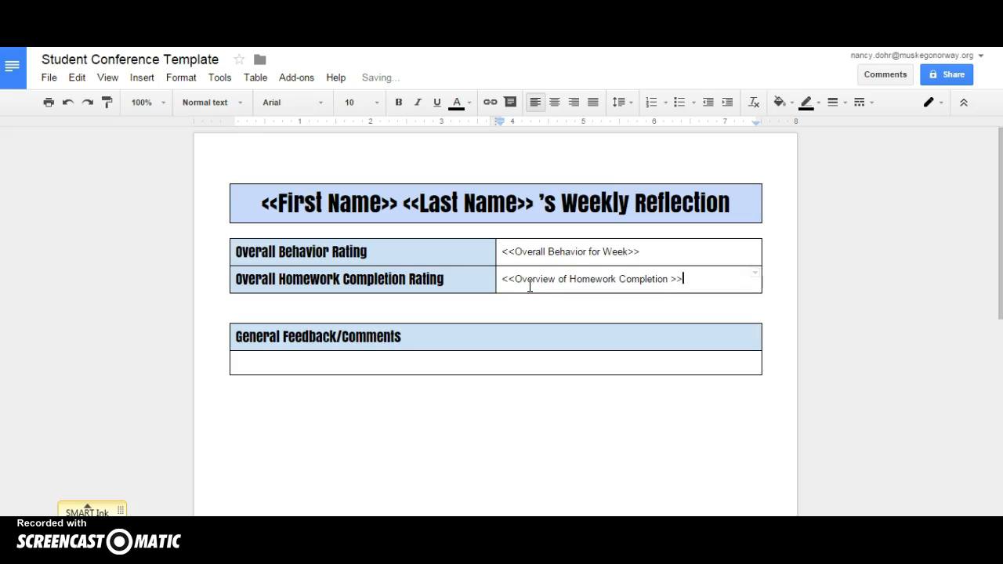
text(>>)
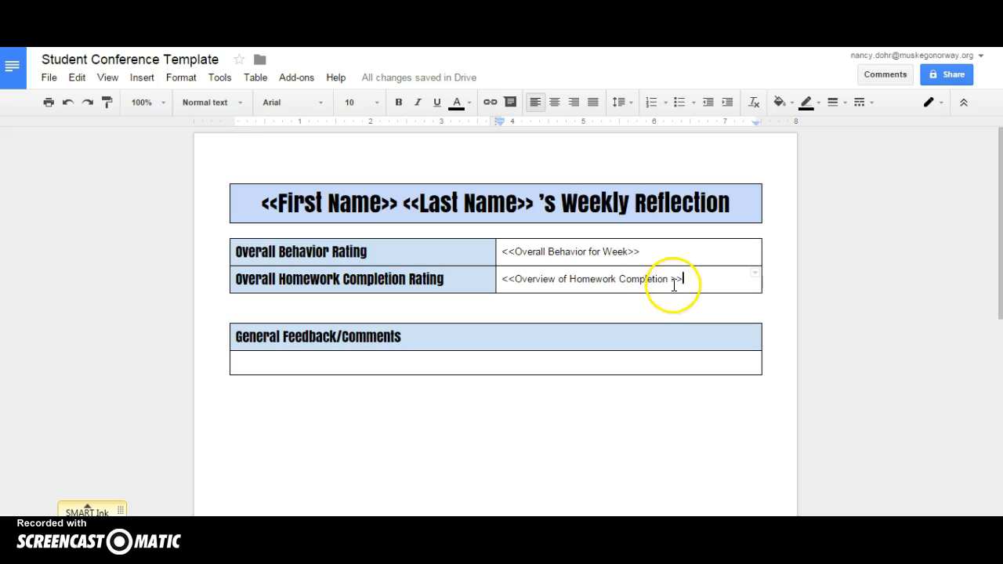
click(671, 283)
key(BackSpace)
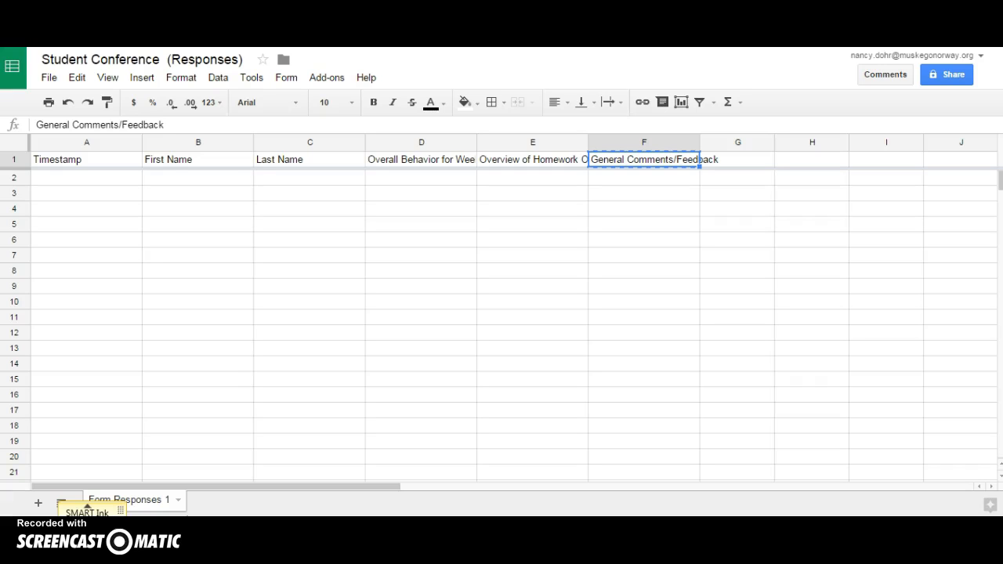
- Launch the autoCrat add-on from the Add-ons menu
click(335, 76)
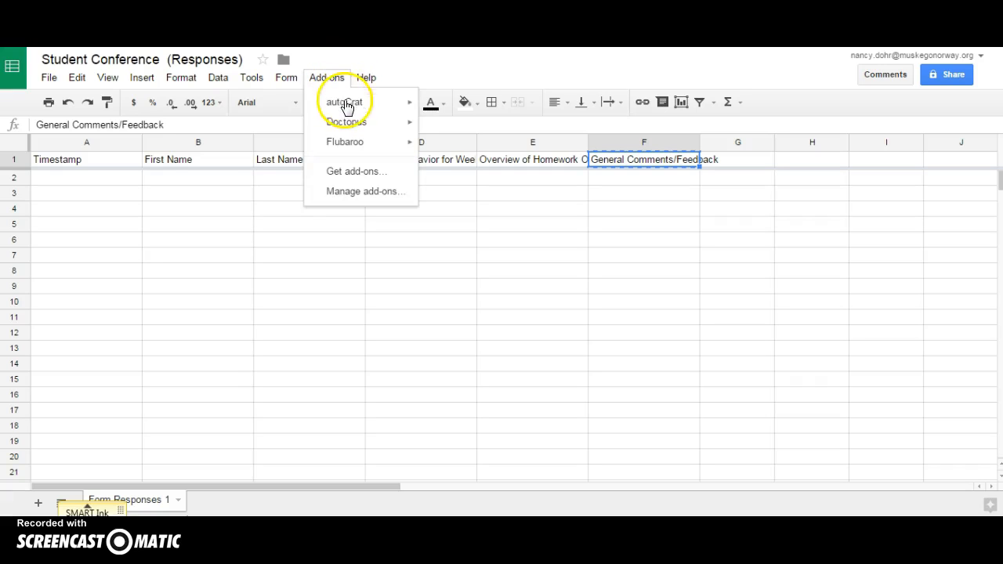
mouse_move(352, 103)
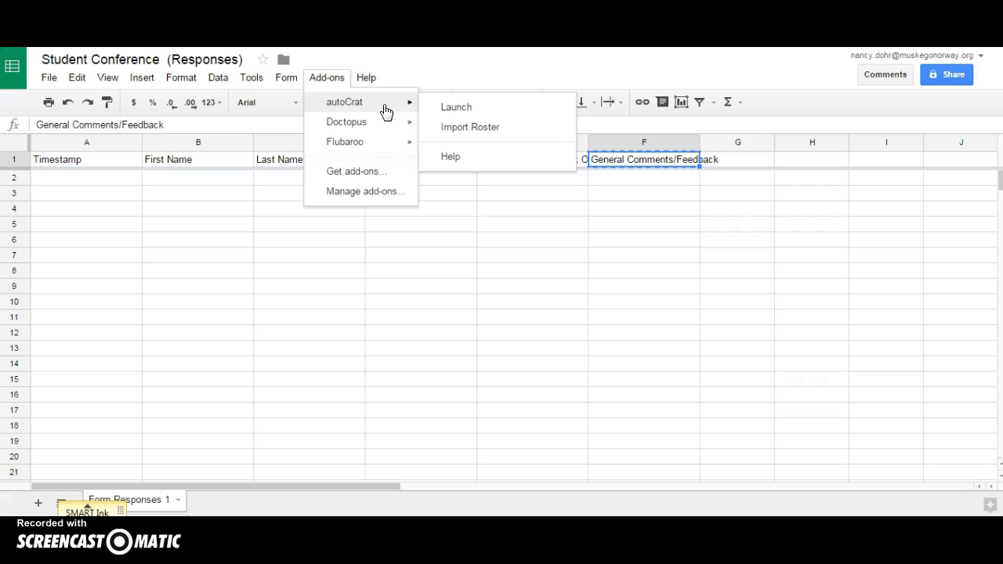
click(450, 108)
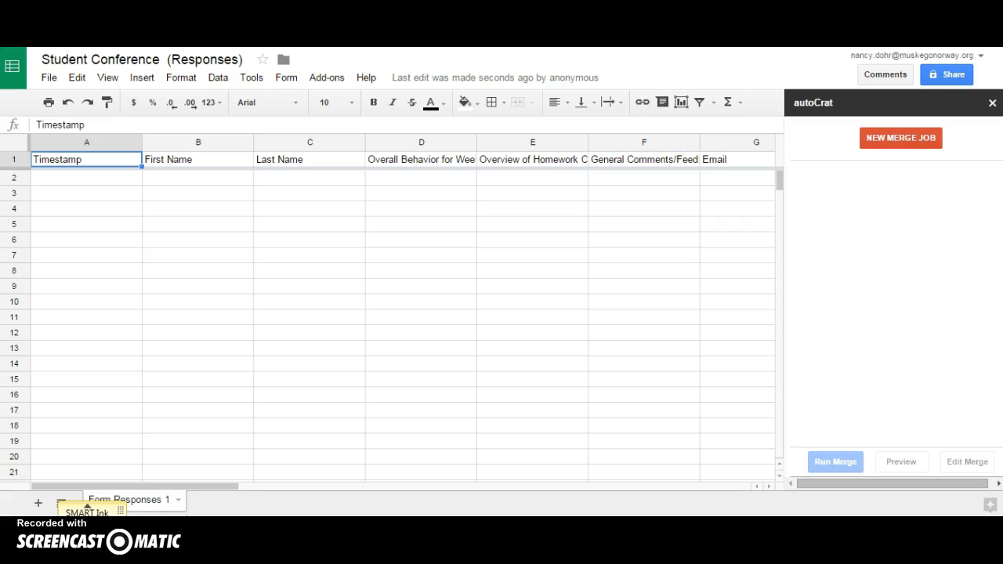
- Create a new merge job using the Student Conference Template document found in Drive
click(888, 141)
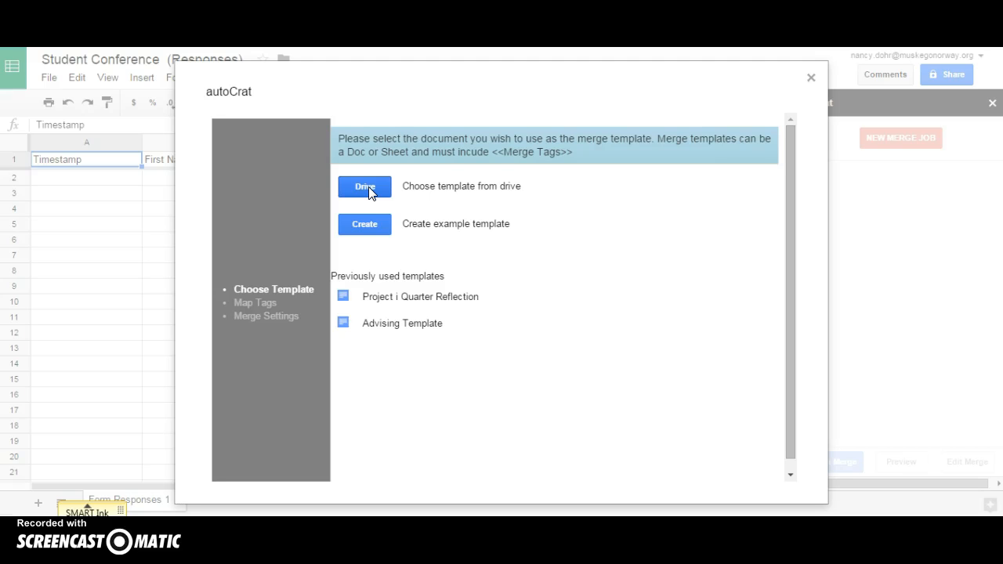
click(375, 192)
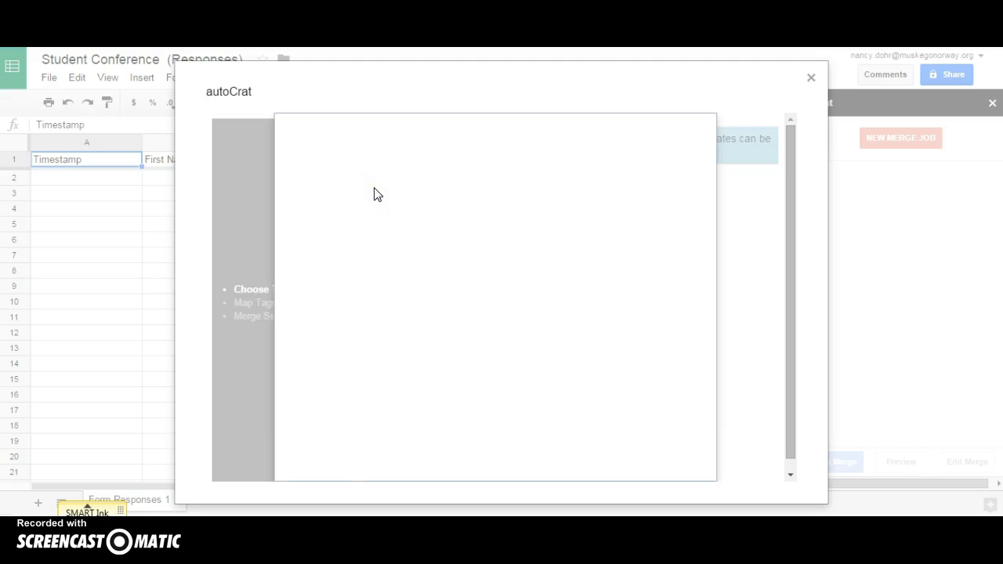
click(410, 141)
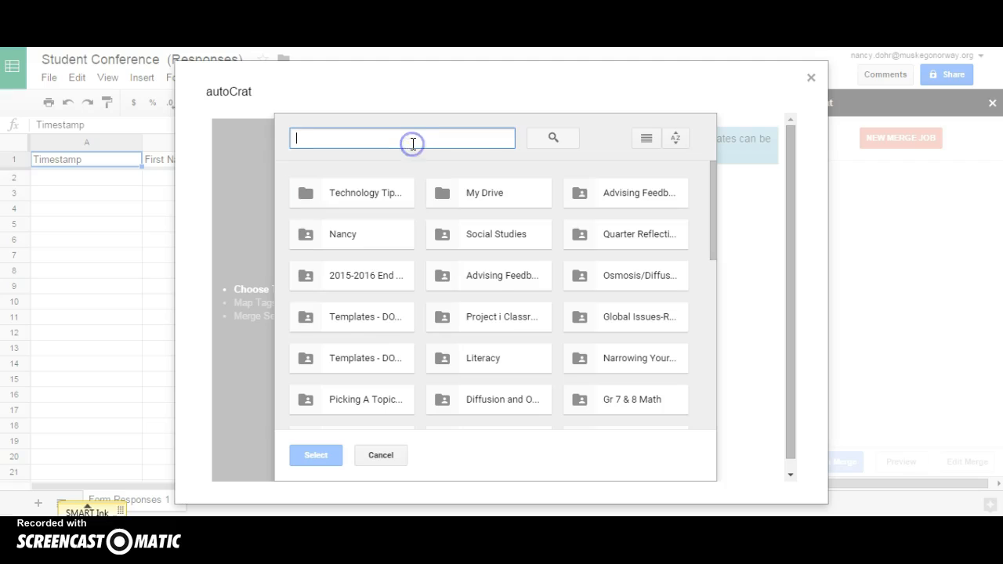
text(Student)
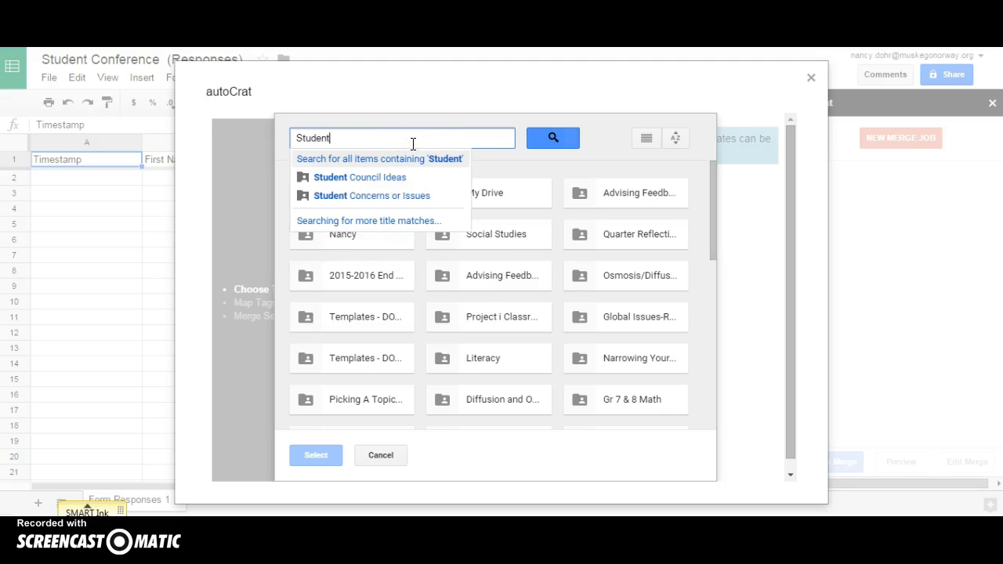
text( Conference)
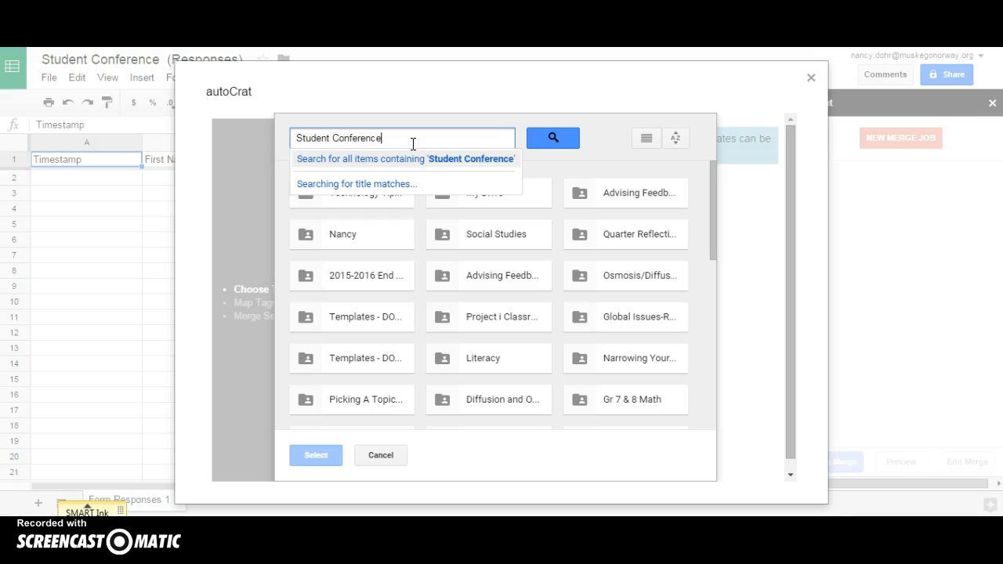
key(Return)
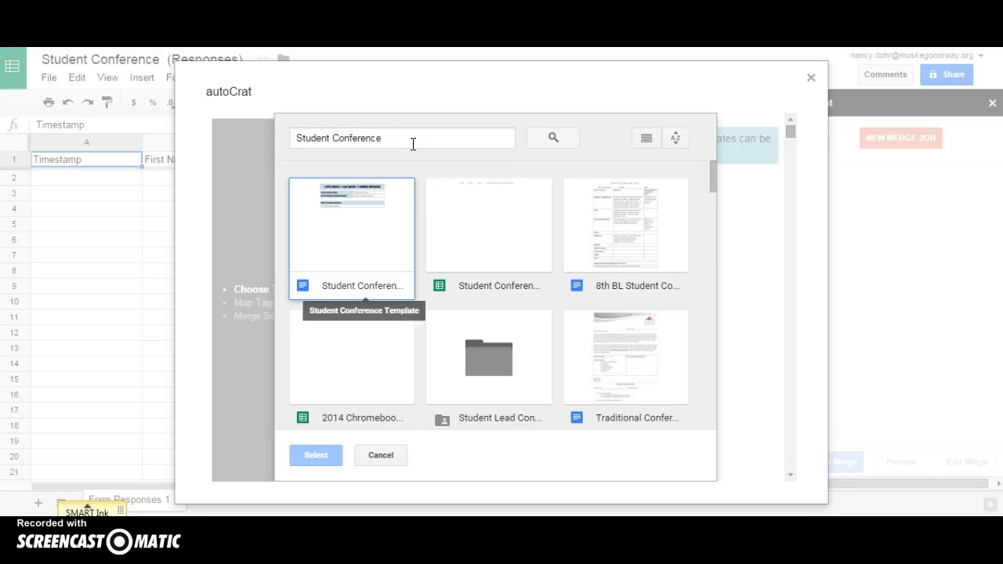
double_click(361, 226)
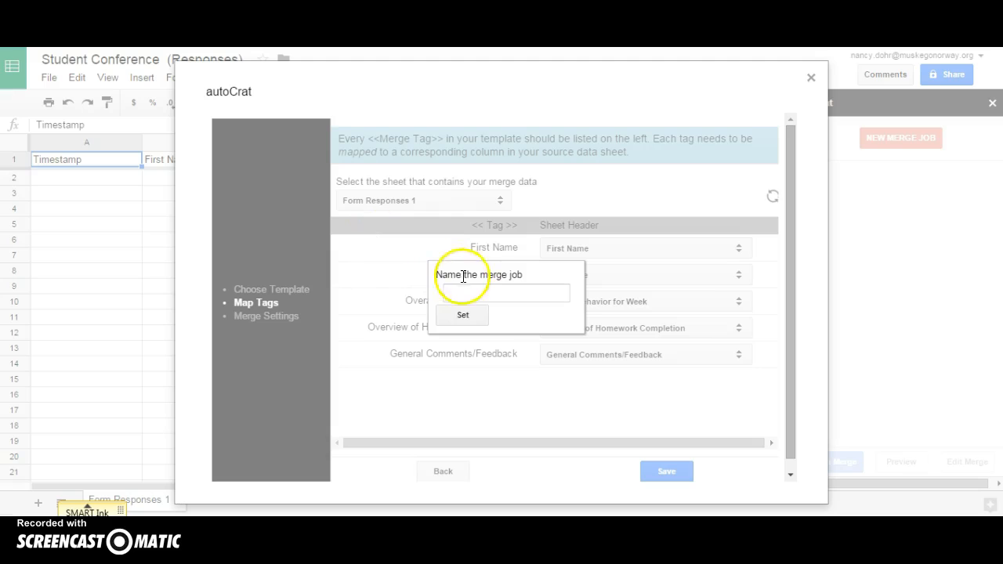
- Name the merge job 'Student Conference' and confirm it
click(484, 296)
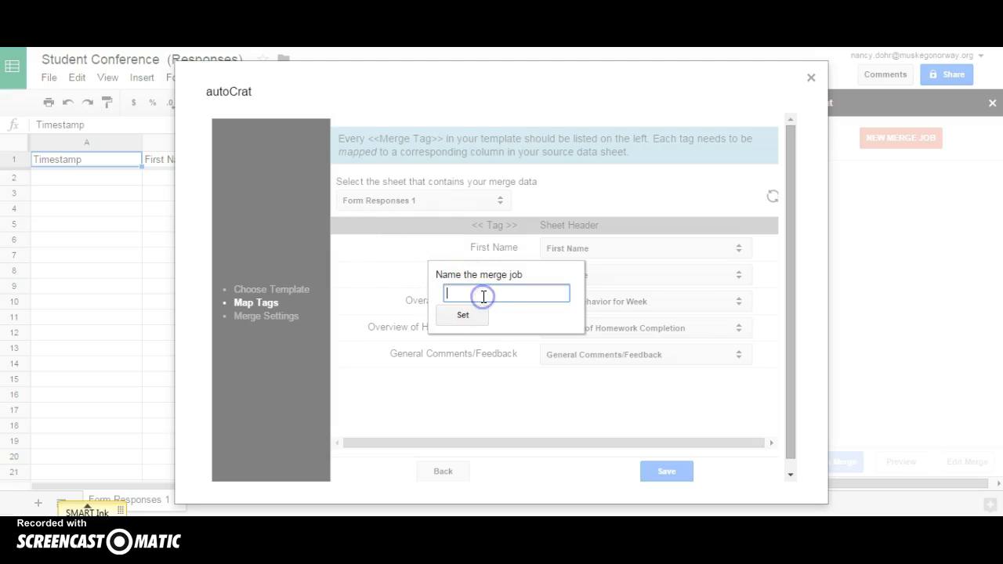
text(Student Conference)
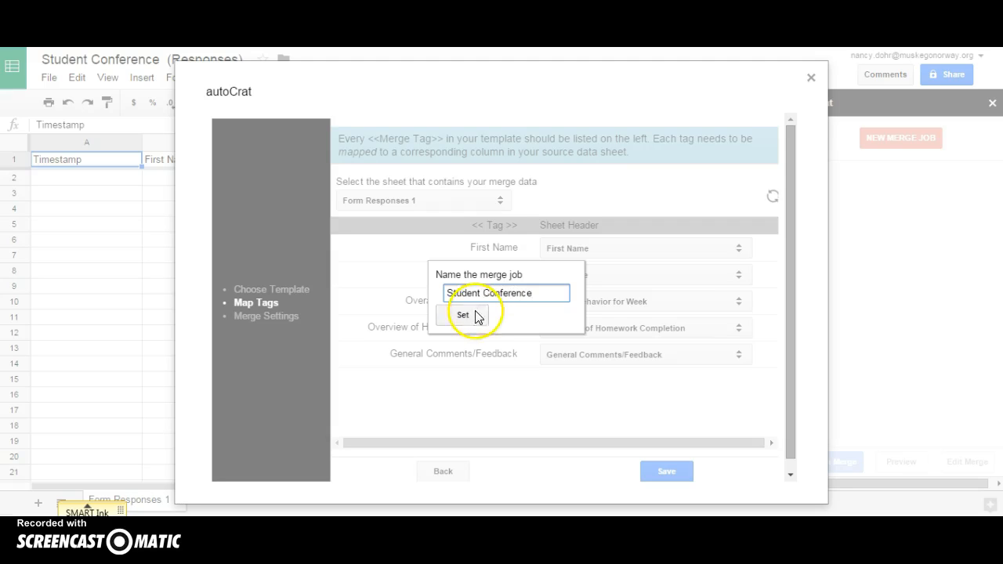
click(463, 315)
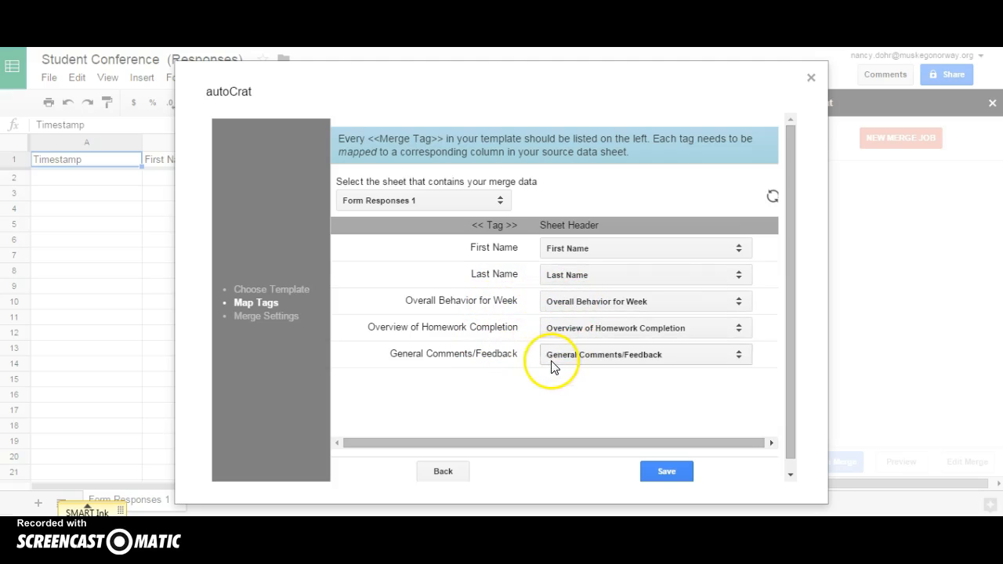
- Accept the tag mapping and name merged files 'Student Conference Form - $firstName $lastName'
click(663, 473)
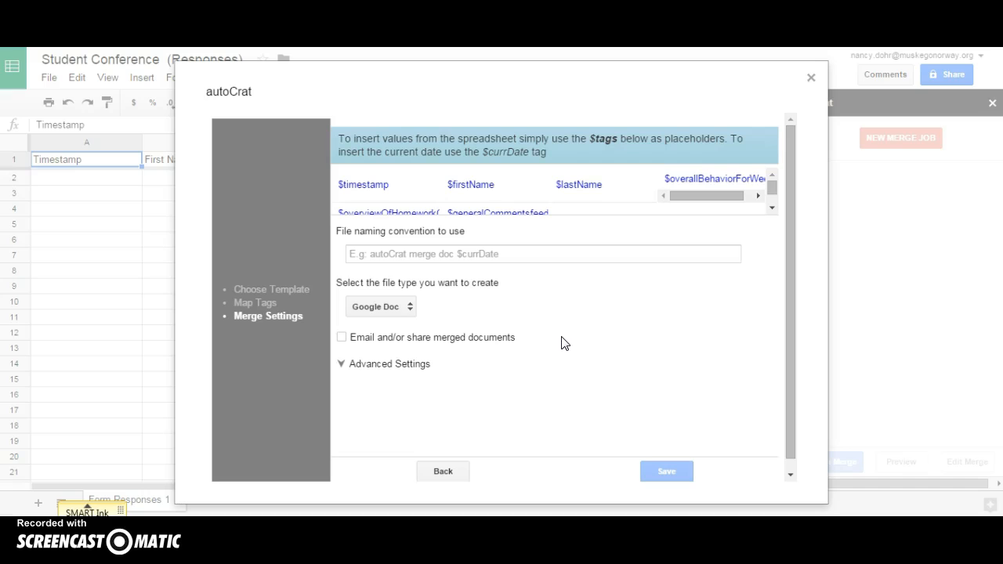
click(463, 255)
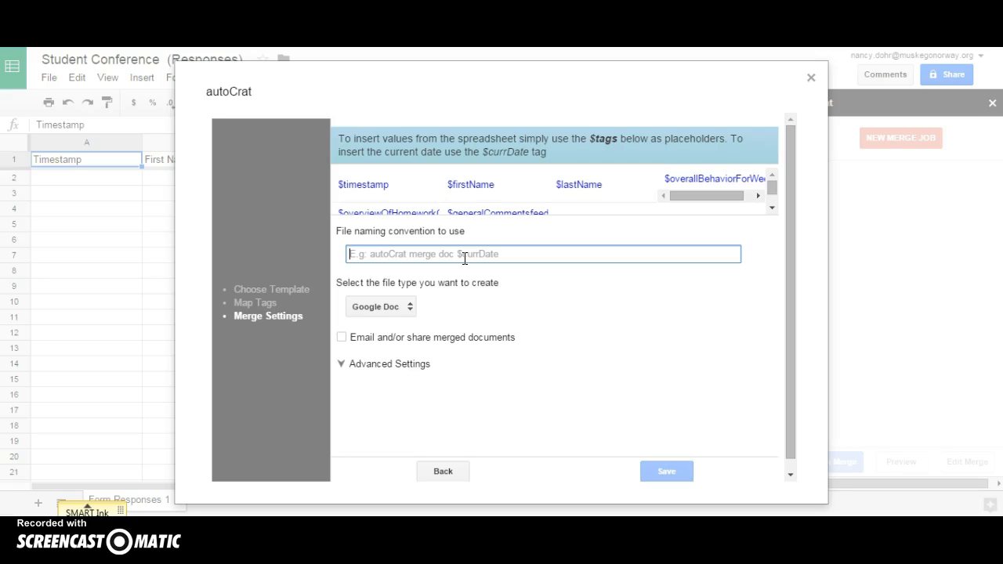
text(Student Conference Form)
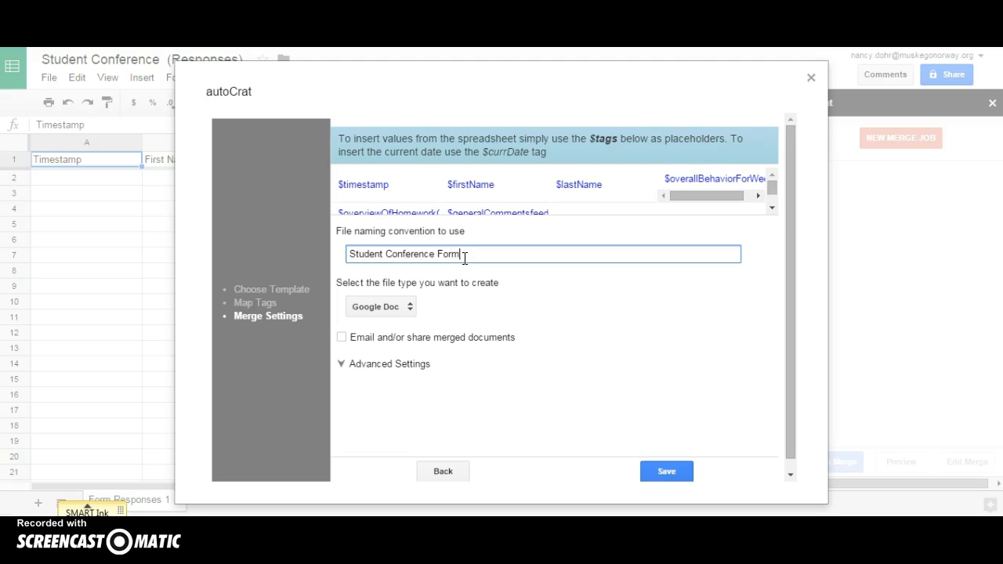
text( - $firstName $lastName)
click(516, 260)
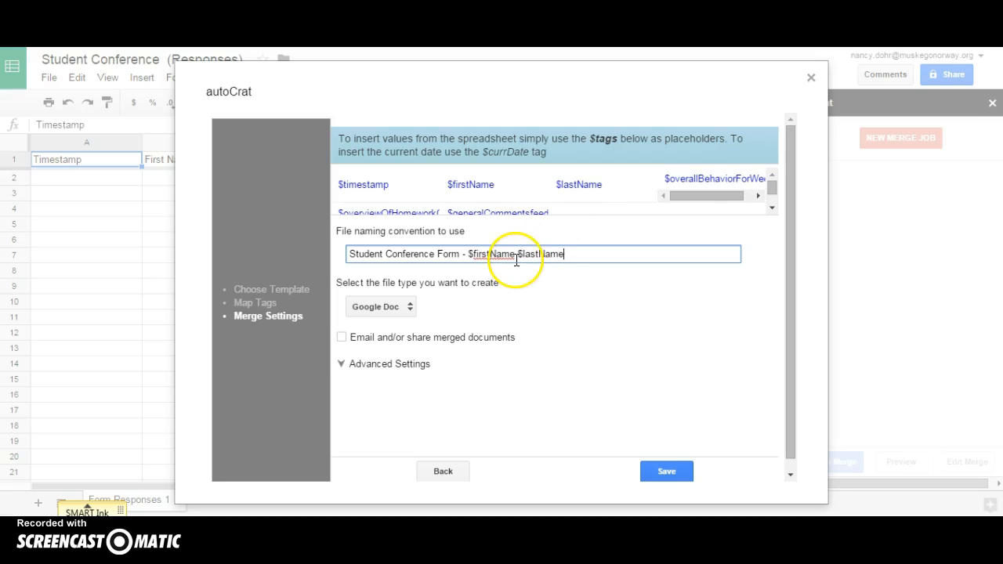
- Make the merge output PDF files and enable emailing the merged documents
click(407, 310)
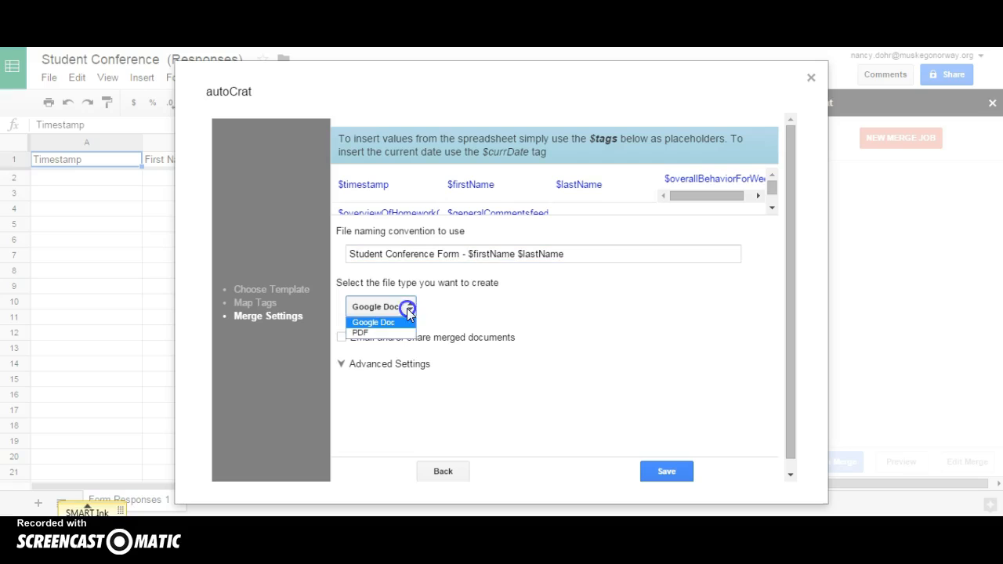
click(406, 333)
click(343, 338)
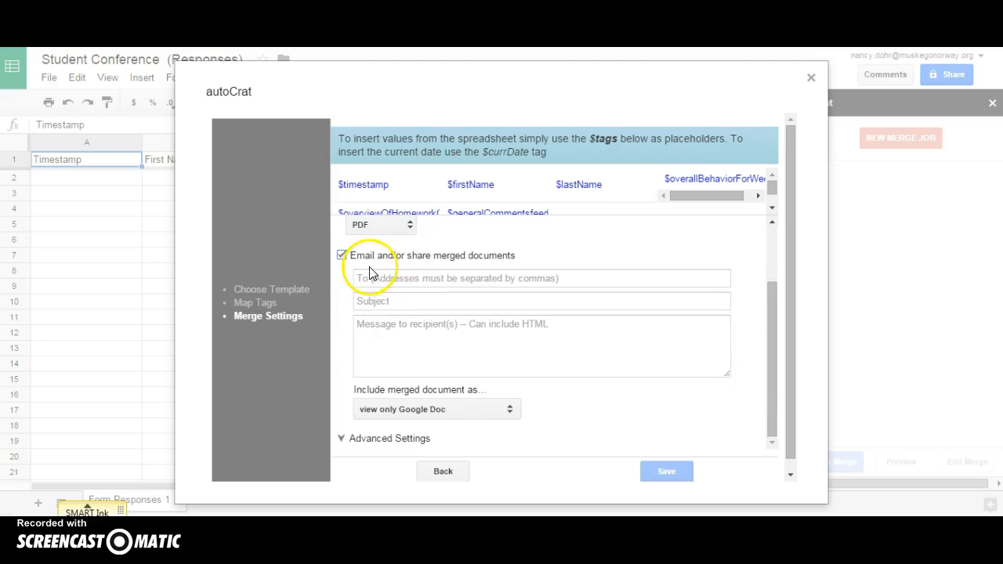
- Address the merge email to $email with the subject 'Student Conference'
click(428, 278)
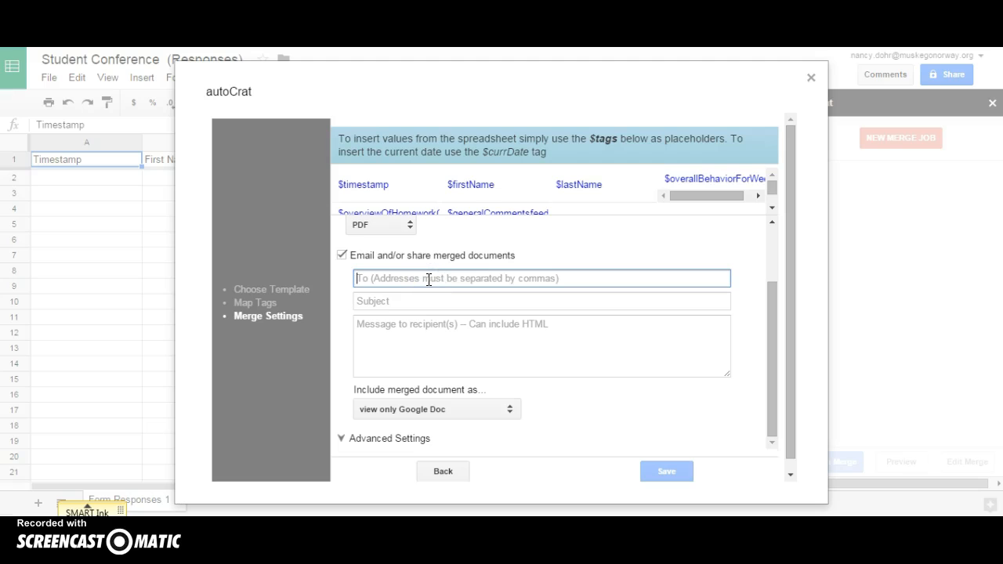
text($email)
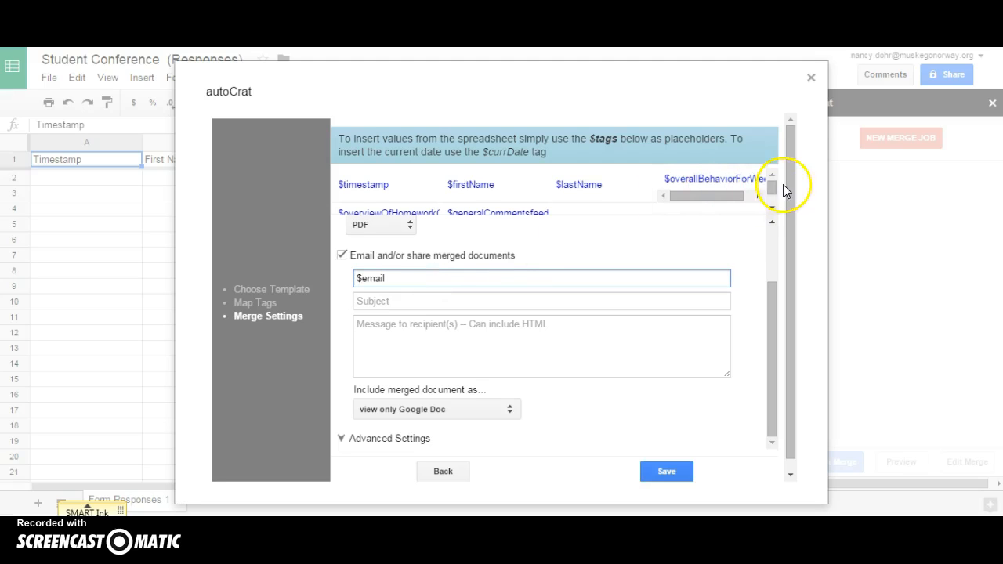
drag(774, 186, 775, 195)
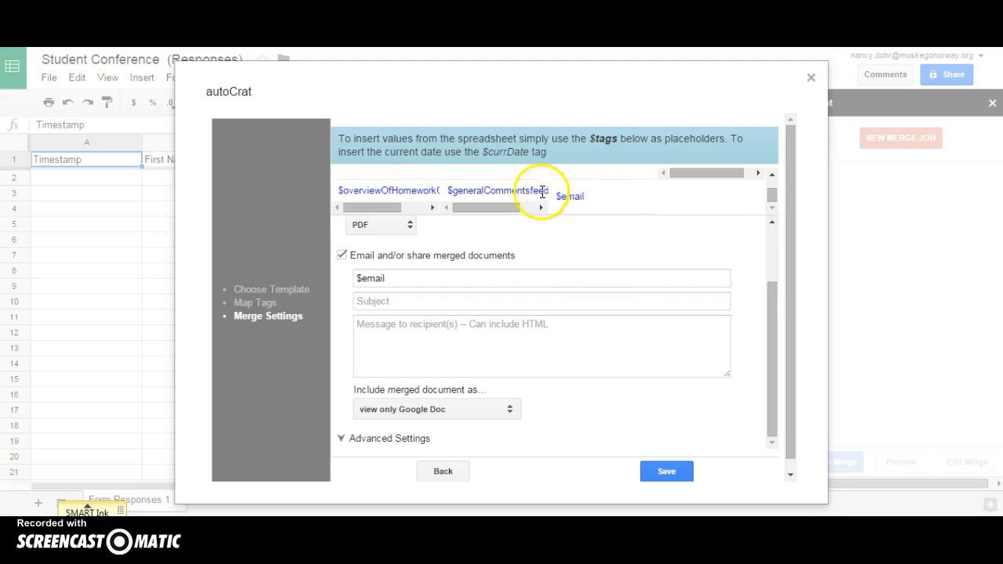
click(381, 301)
text(St)
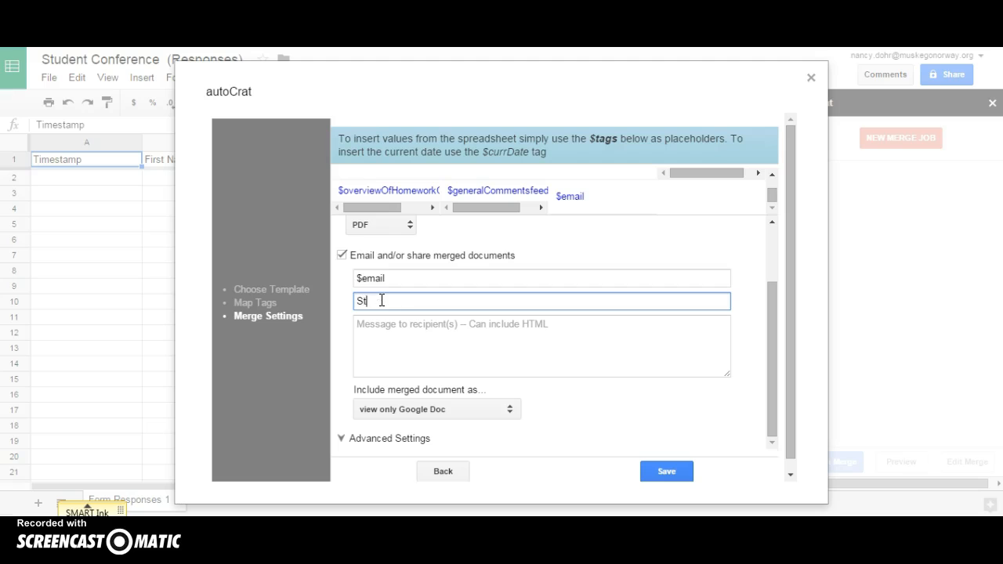
text(udent Conference)
- Write the message greeting 'Hi $firstName,' about the attached weekly form, signed 'Thanks, Teacher'
click(378, 333)
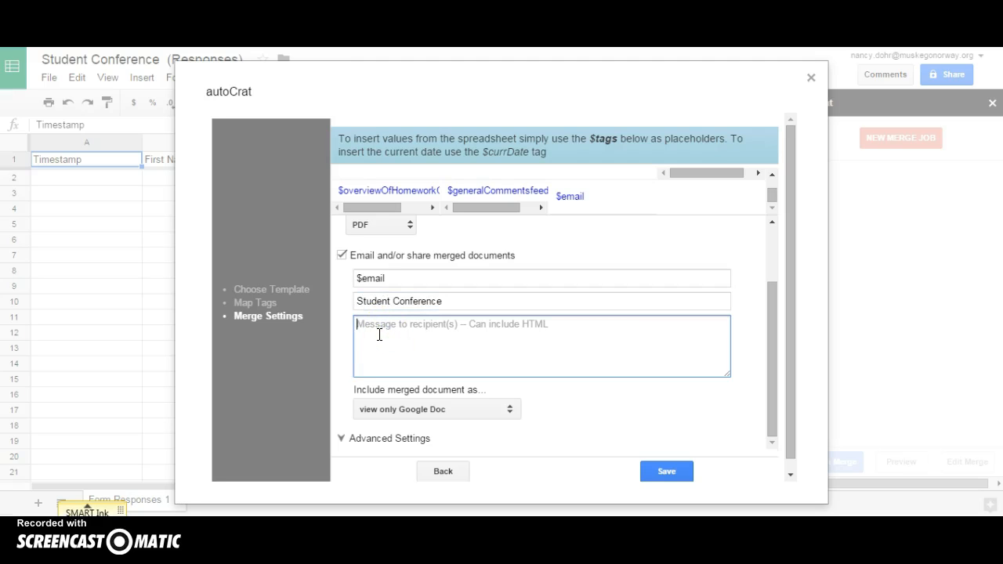
text(H)
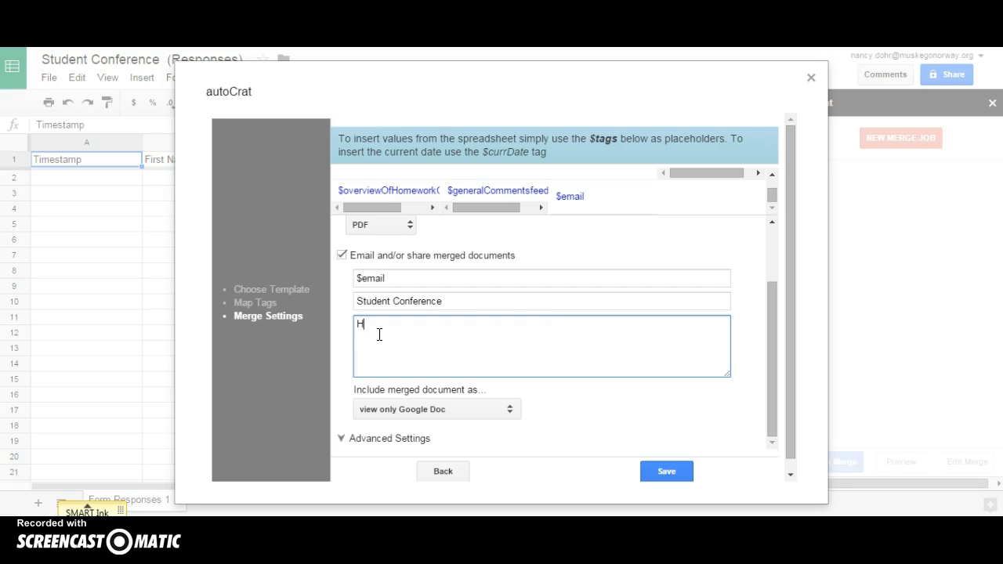
text(i $firstName,)
key(Return)
key(Return)
text(Attached your weekly conference form. Please review and save you drive.)
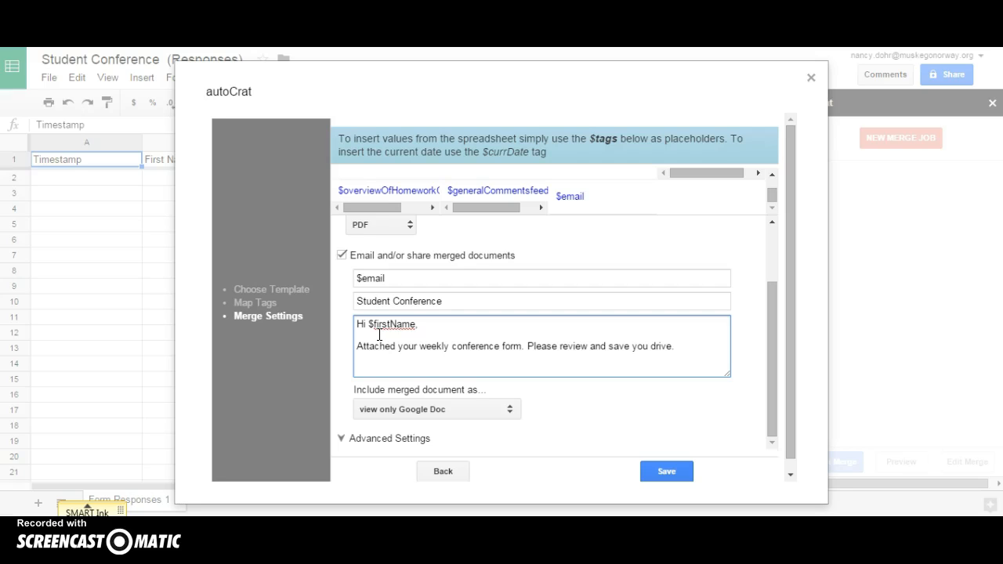
key(Return)
key(Return)
text(Thanks,)
key(Return)
key(Return)
text(Teacc)
key(BackSpace)
text(her)
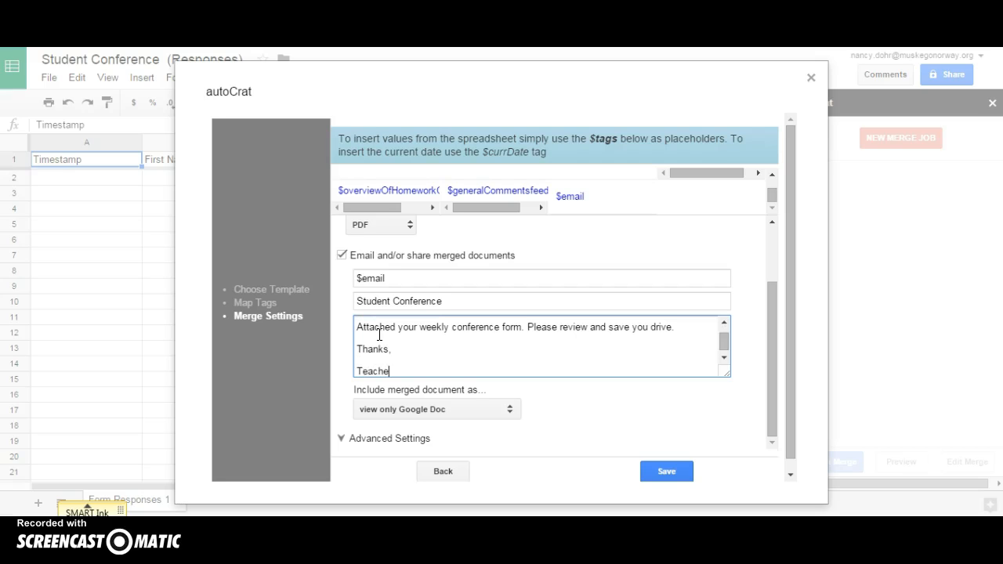
- Include the merged document in the email as a PDF file attachment
click(404, 414)
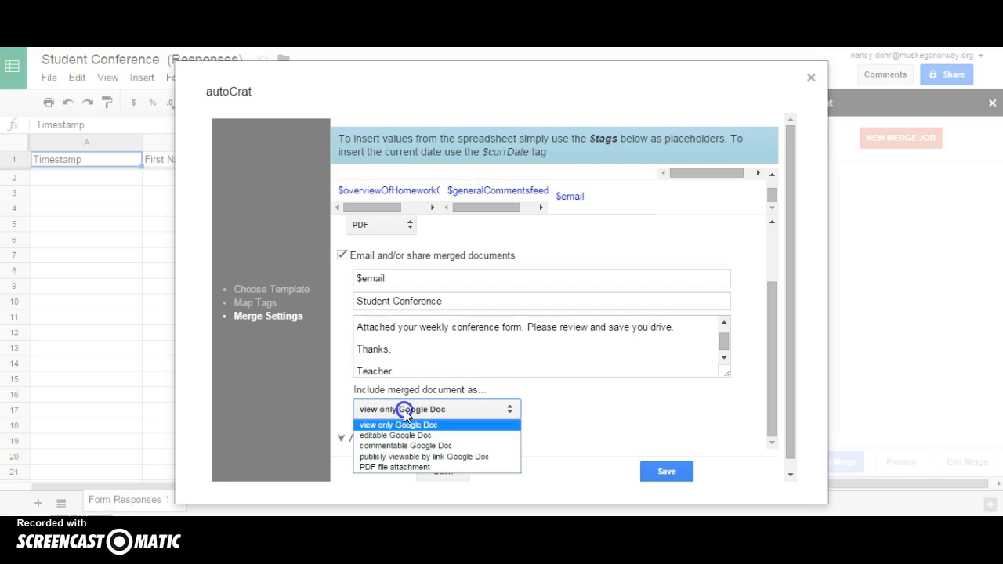
click(406, 469)
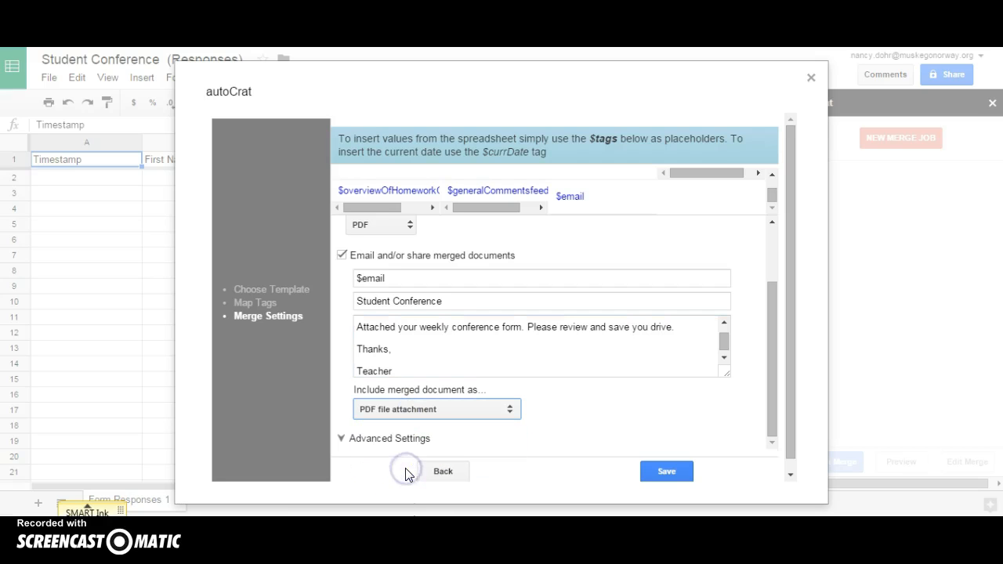
click(775, 336)
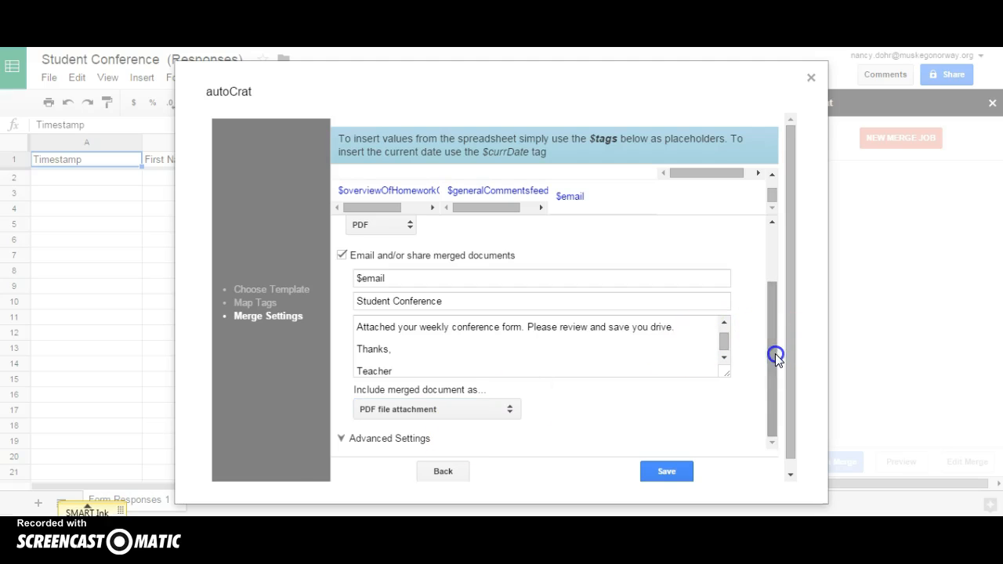
- Enable running autoCrat when new forms are submitted and save the merge job
click(354, 440)
scroll(739, 320, down, 3)
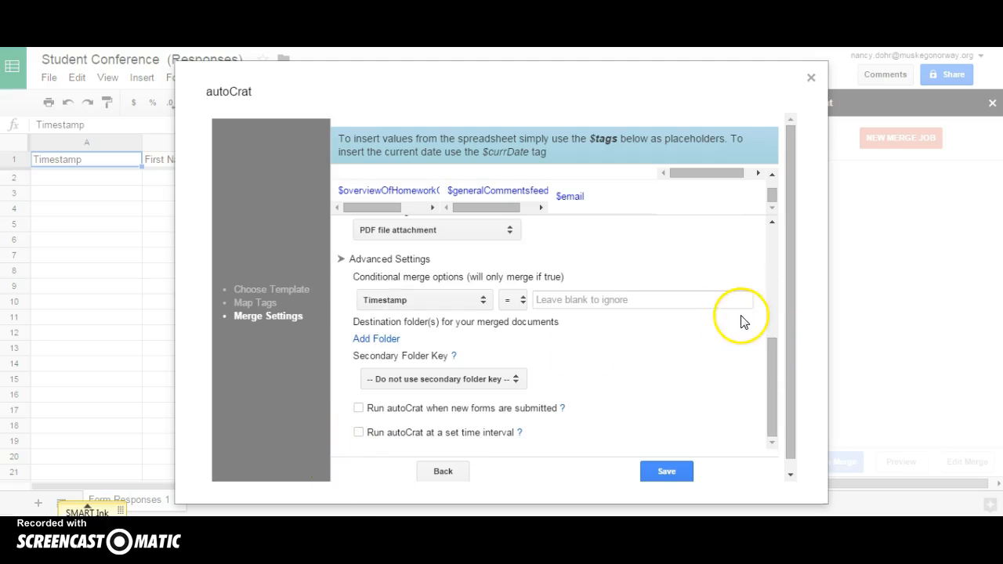
click(358, 408)
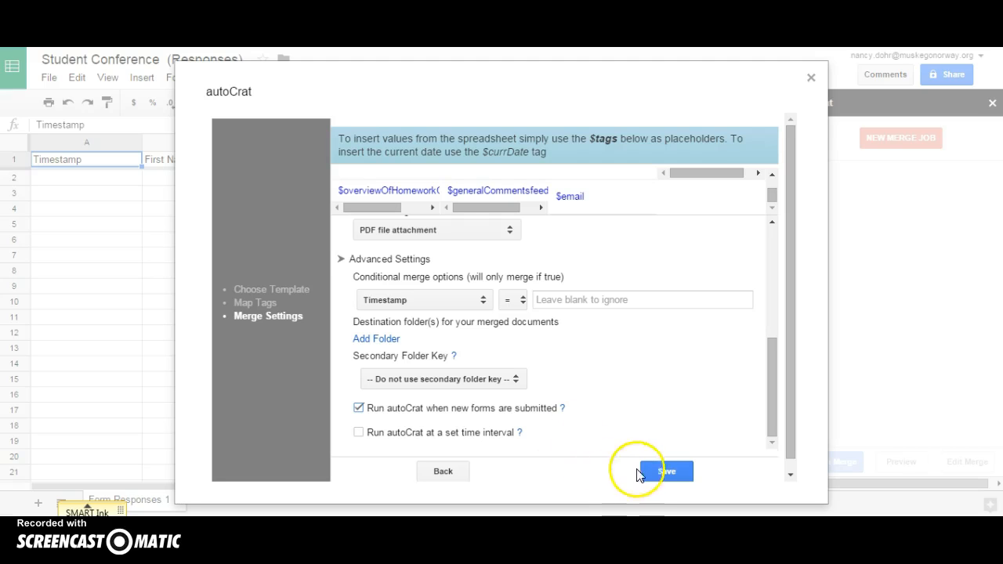
click(657, 473)
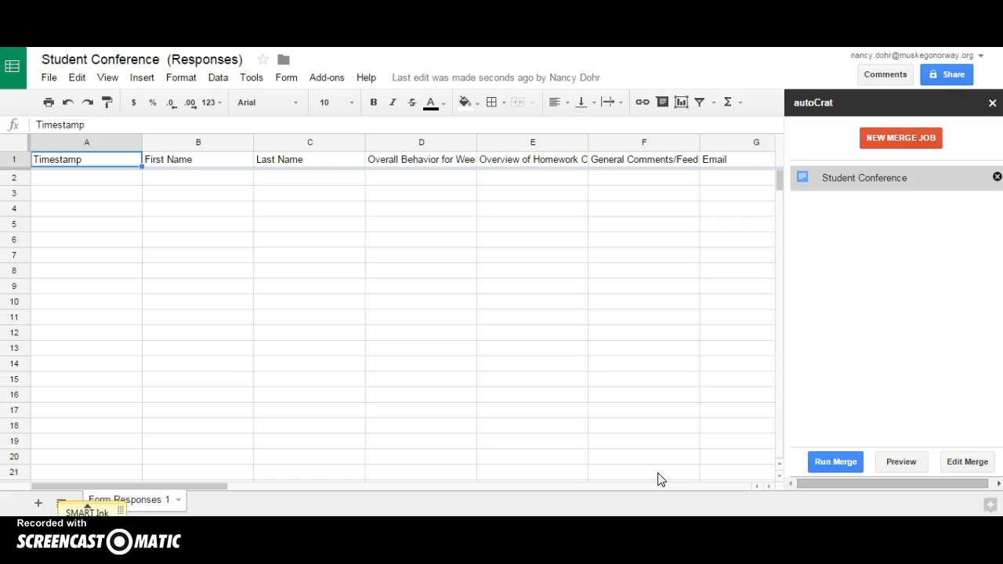
- Open the live Student Conference form and enter the name Student Sample and a test email address
click(578, 79)
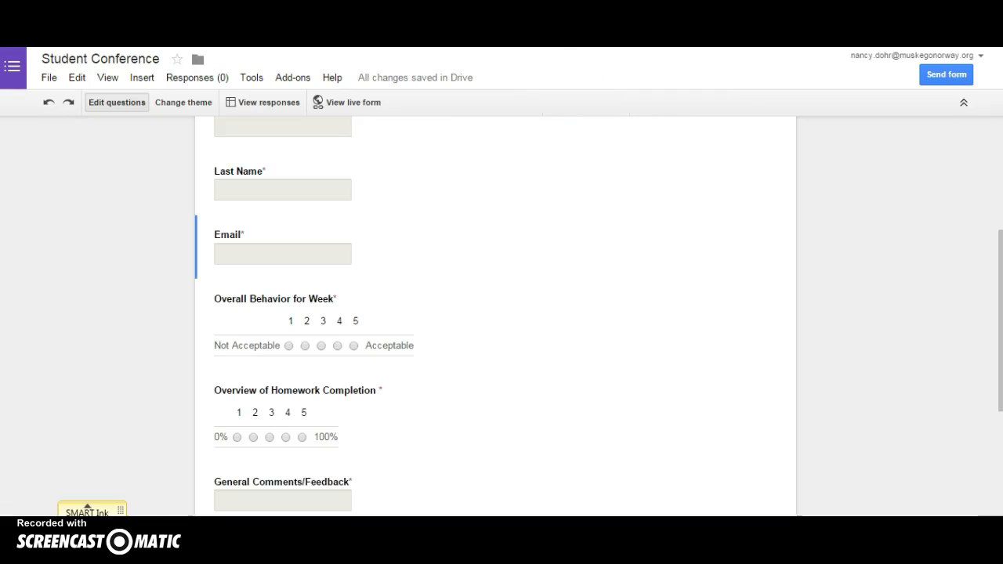
click(386, 76)
click(353, 102)
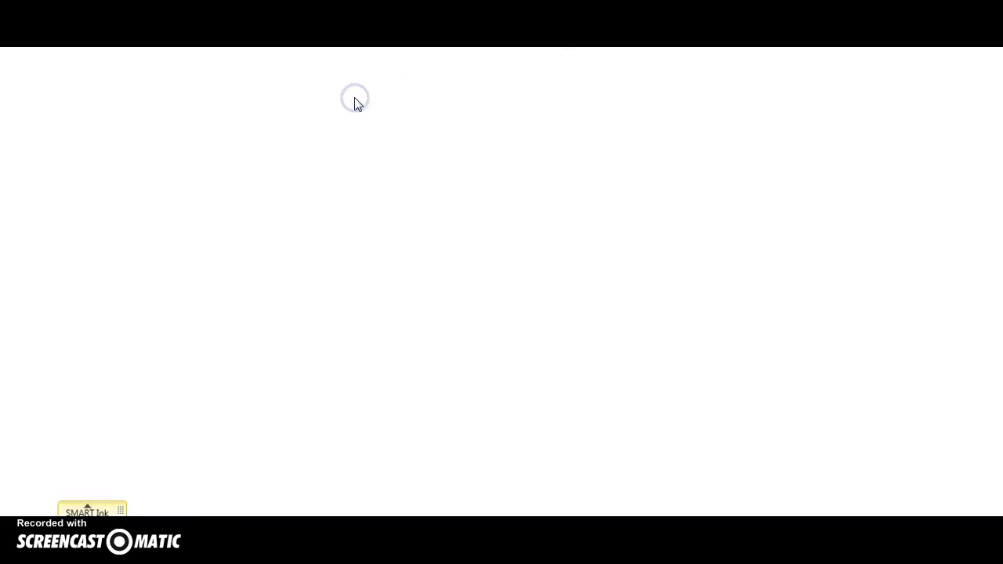
click(336, 188)
text(Student)
key(Tab)
text(Sample)
key(Tab)
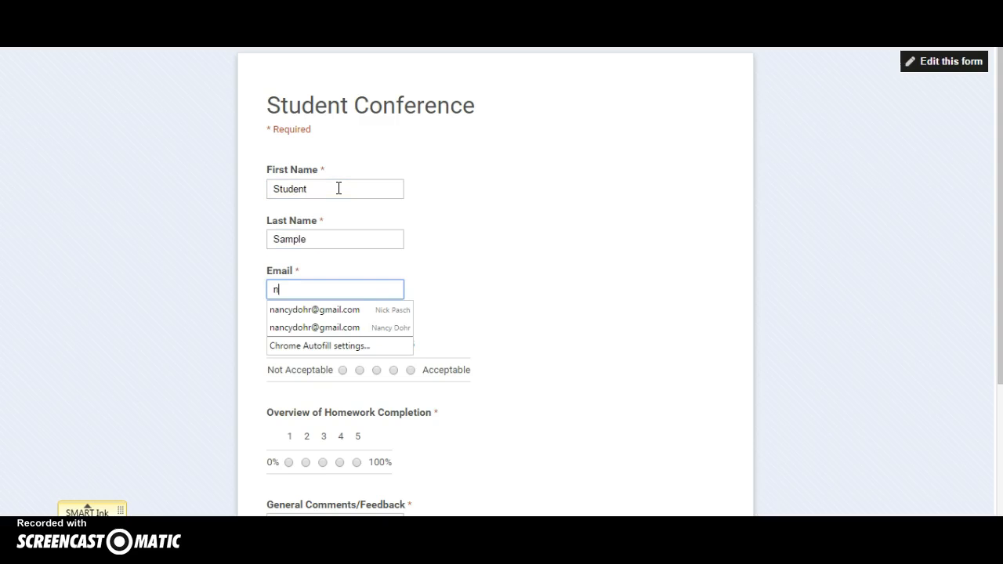
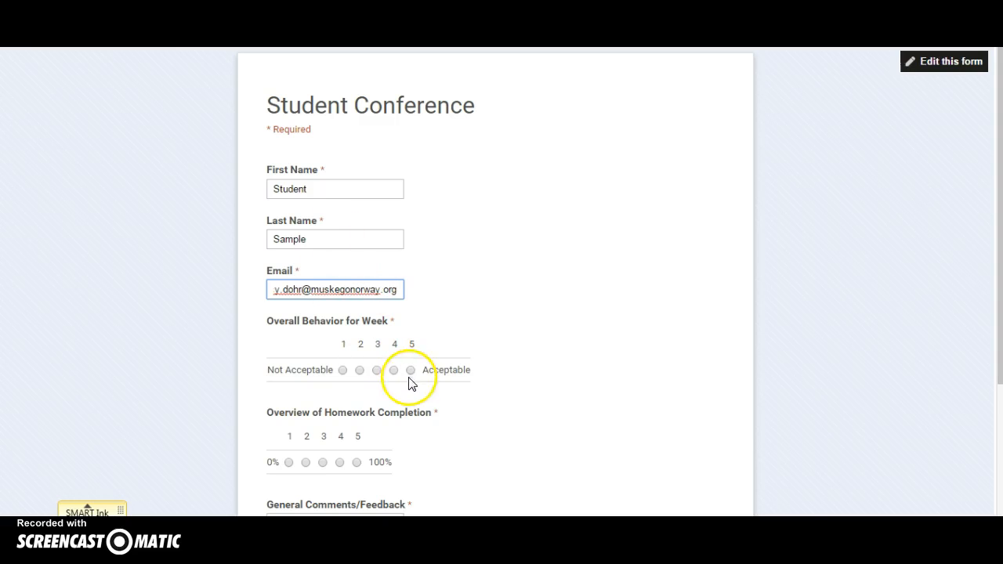
- Rate behavior and homework completion 5, comment 'This is a test', and submit the response
click(411, 371)
click(356, 462)
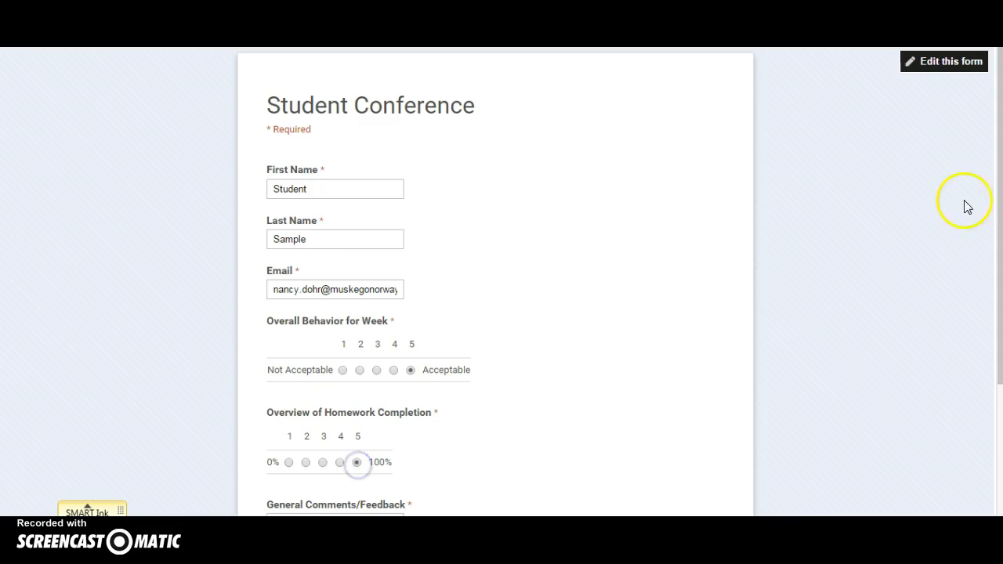
scroll(996, 194, down, 1)
click(315, 434)
text(This is a test.)
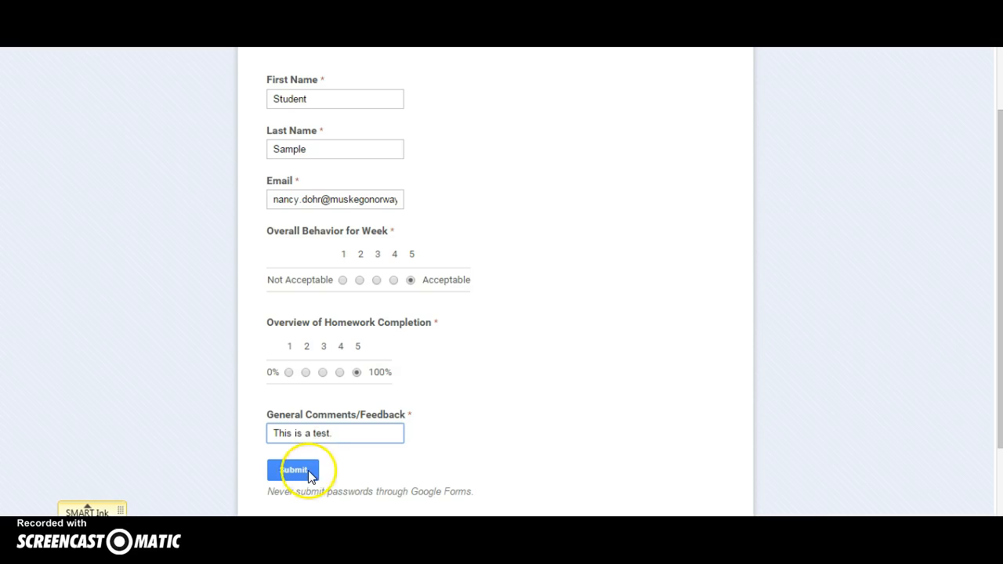
click(307, 471)
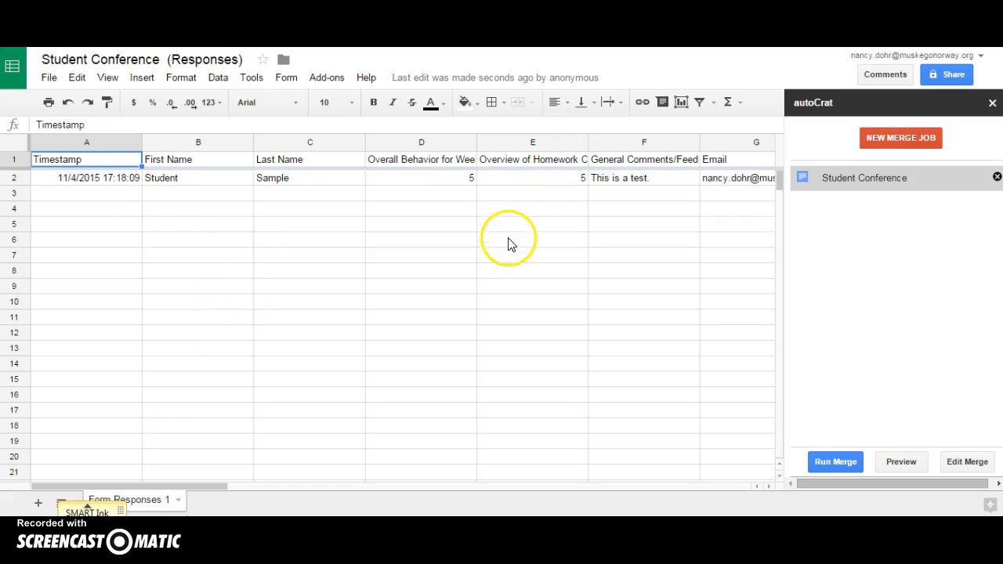
- Scroll right to row 2's Merged Doc ID, URL, link and Document Merge Status columns
drag(217, 486, 409, 498)
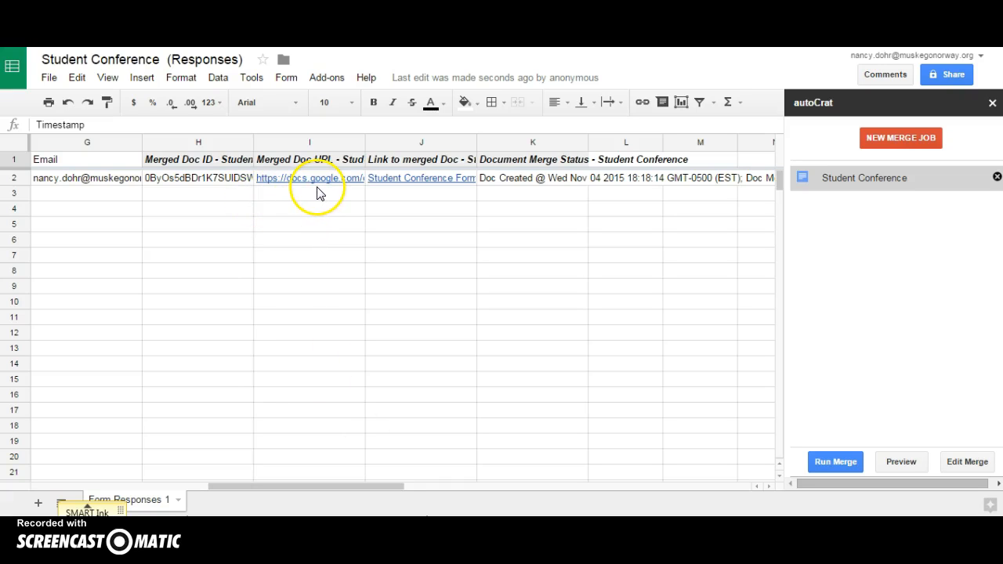
click(663, 389)
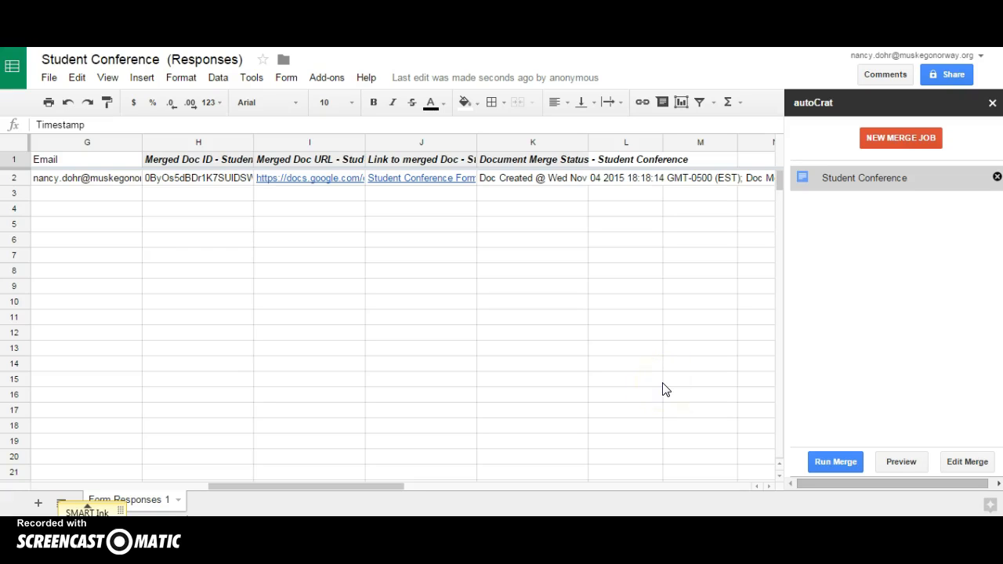
click(238, 294)
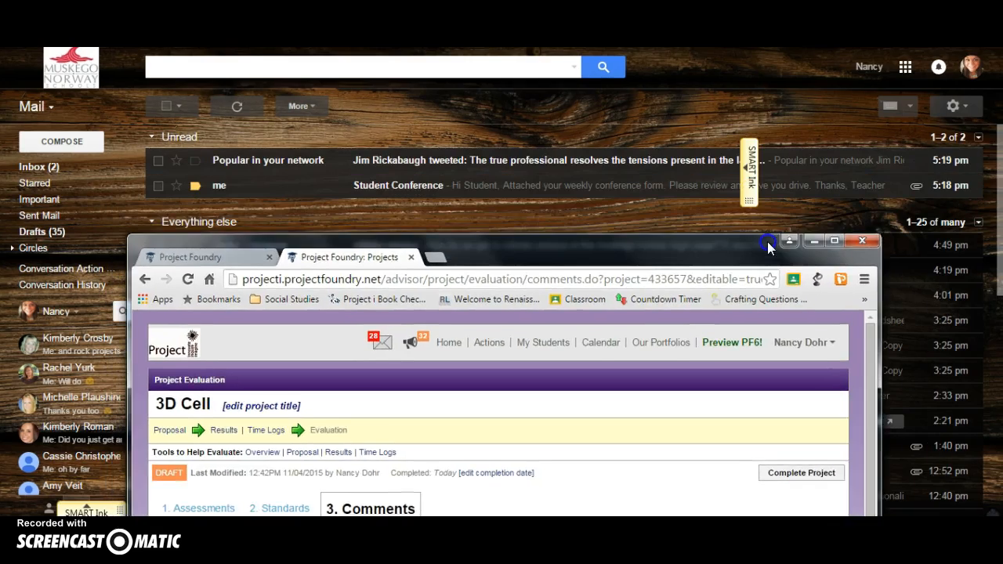
- Open the unread Student Conference email in the Gmail inbox
drag(780, 247, 784, 240)
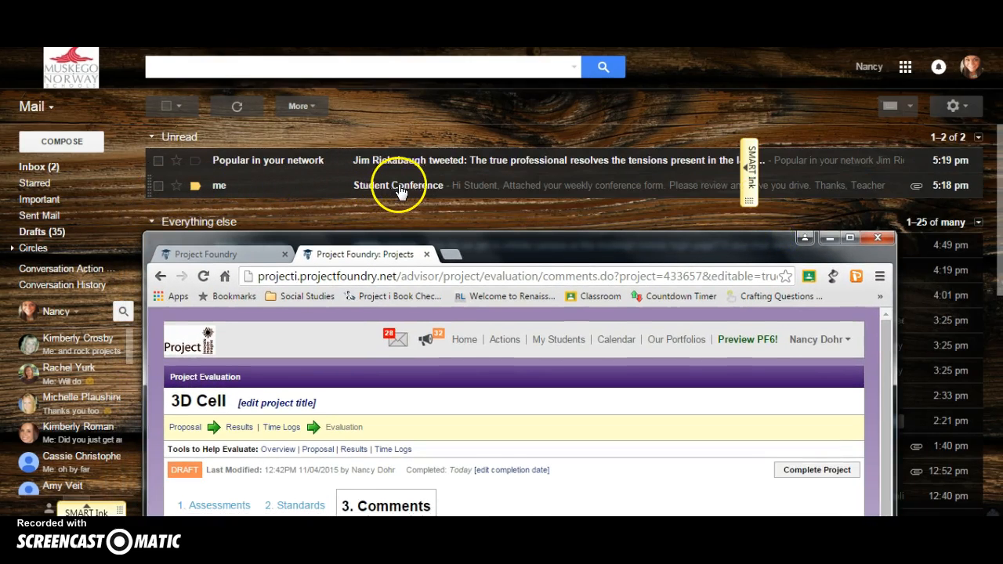
click(474, 188)
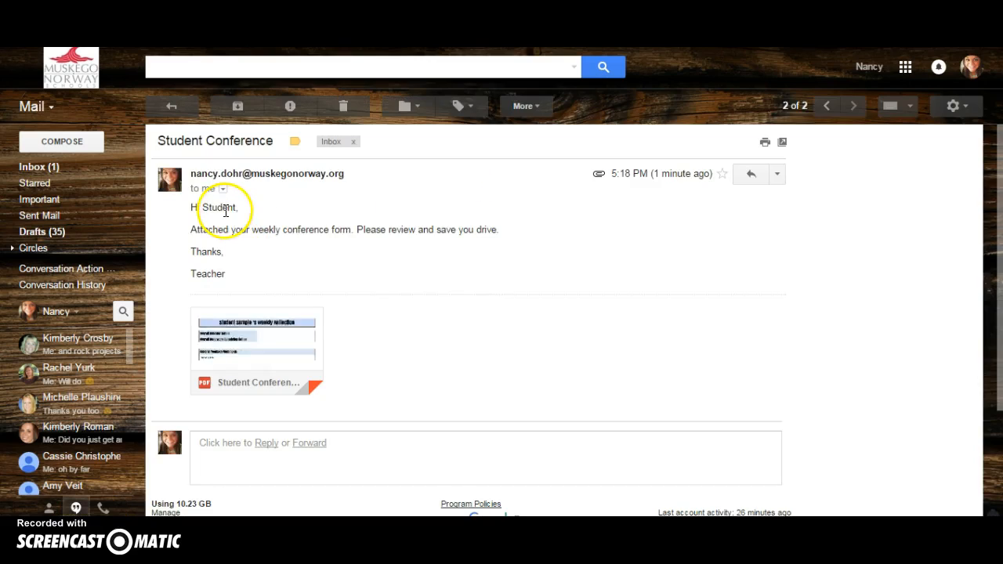